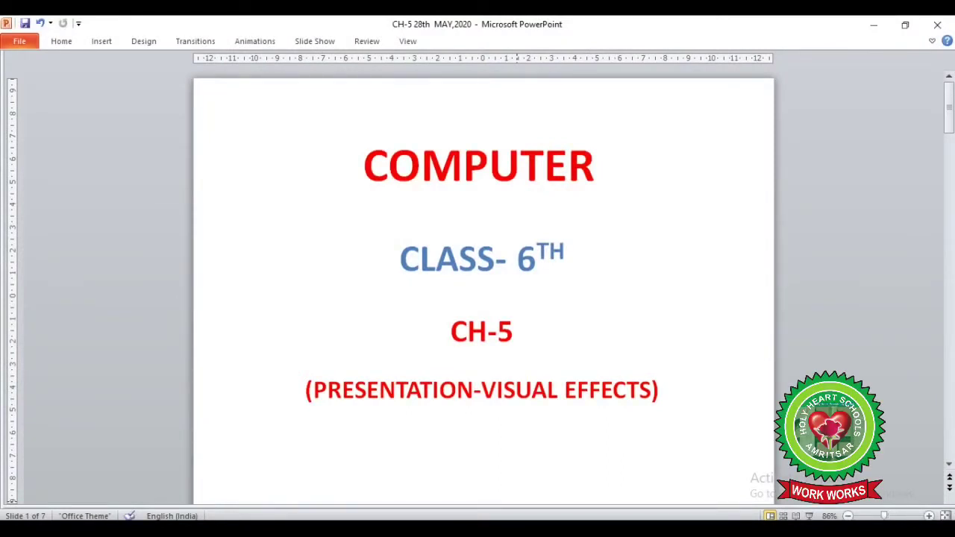
Step: Move from the title slide down to slide 3, 'Topics to be discussed in a day'
{"action": "scroll", "coordinate": [483, 291], "scroll_direction": "down", "scroll_amount": 1}
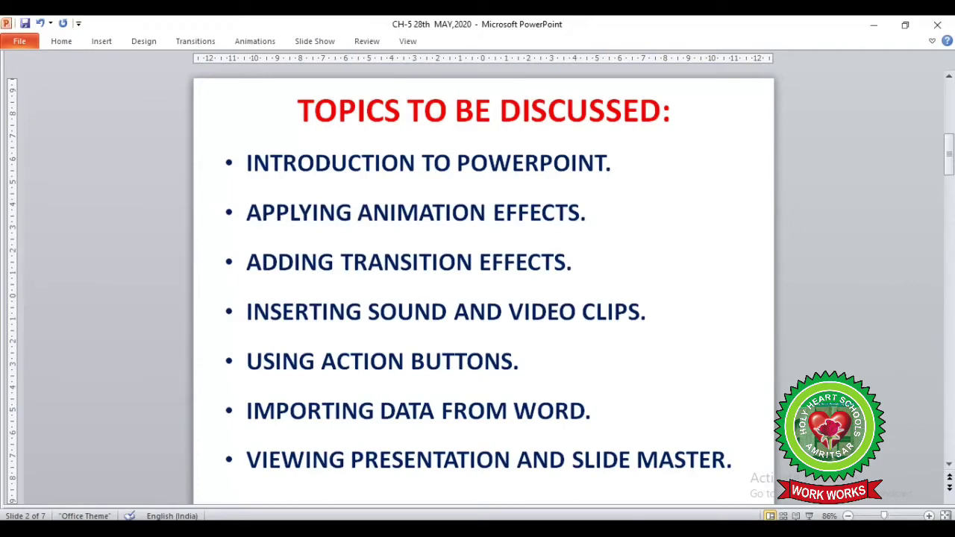
{"action": "key", "text": "Page_Down"}
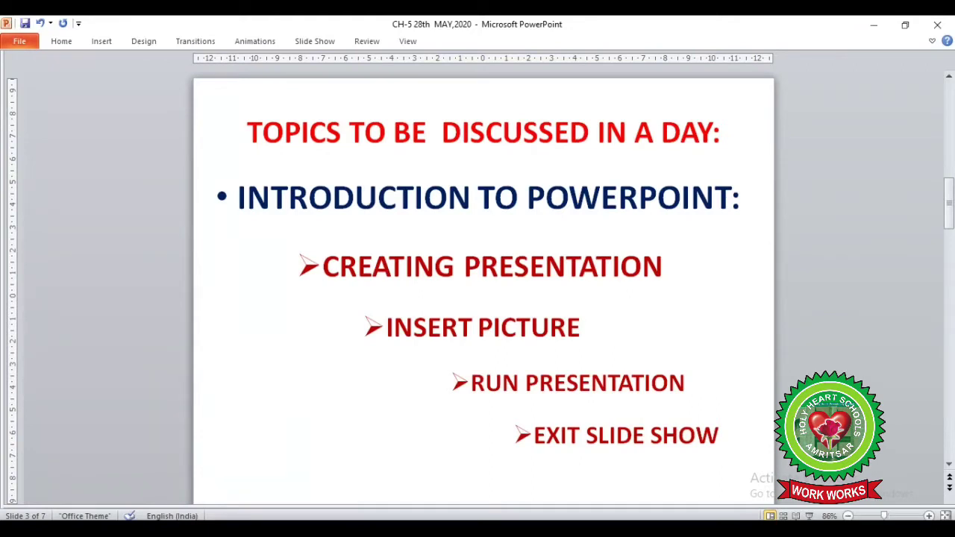
Step: Advance to slide 4, the Terms slide defining PowerPoint, presentation and slide
{"action": "key", "text": "Page_Down"}
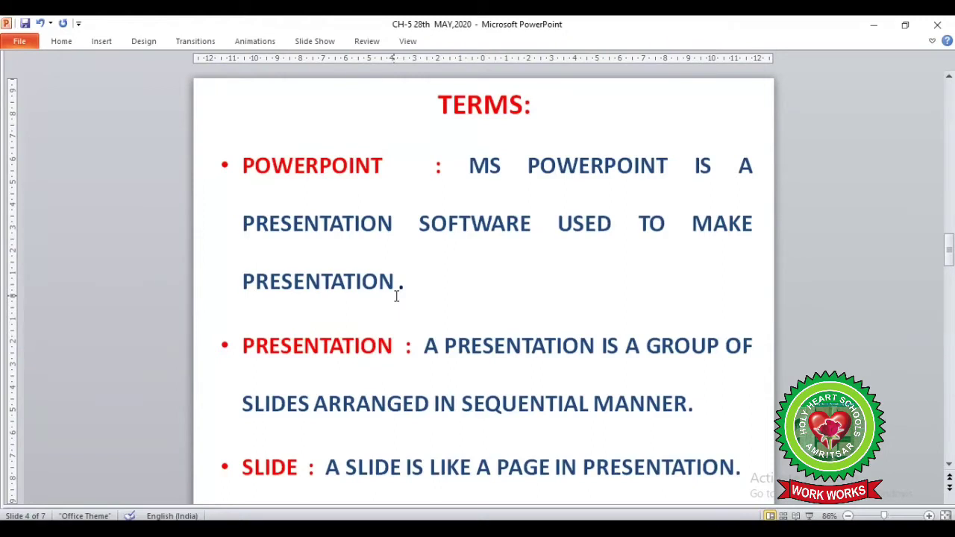
{"action": "left_click_drag", "start_coordinate": [396, 295], "coordinate": [240, 288]}
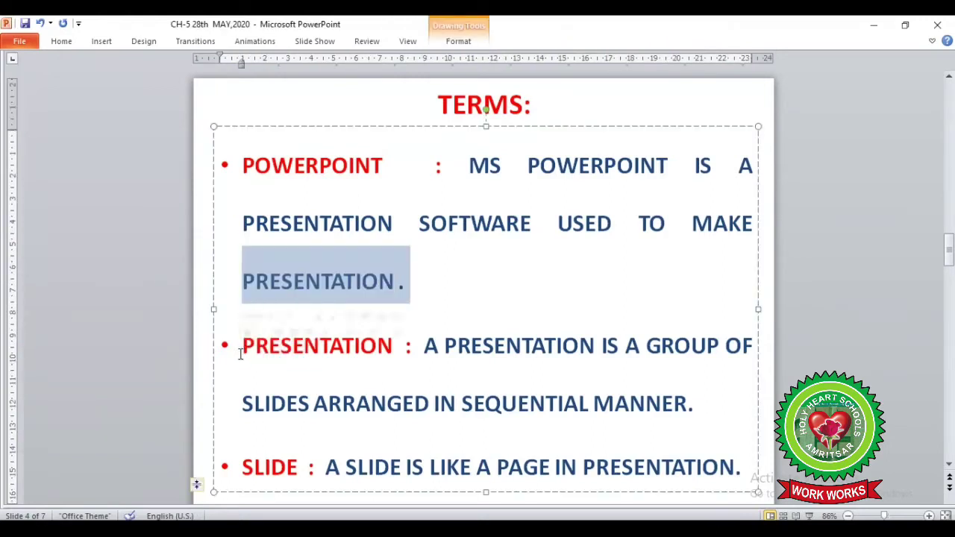
{"action": "left_click", "coordinate": [240, 351]}
{"action": "double_click", "coordinate": [335, 357]}
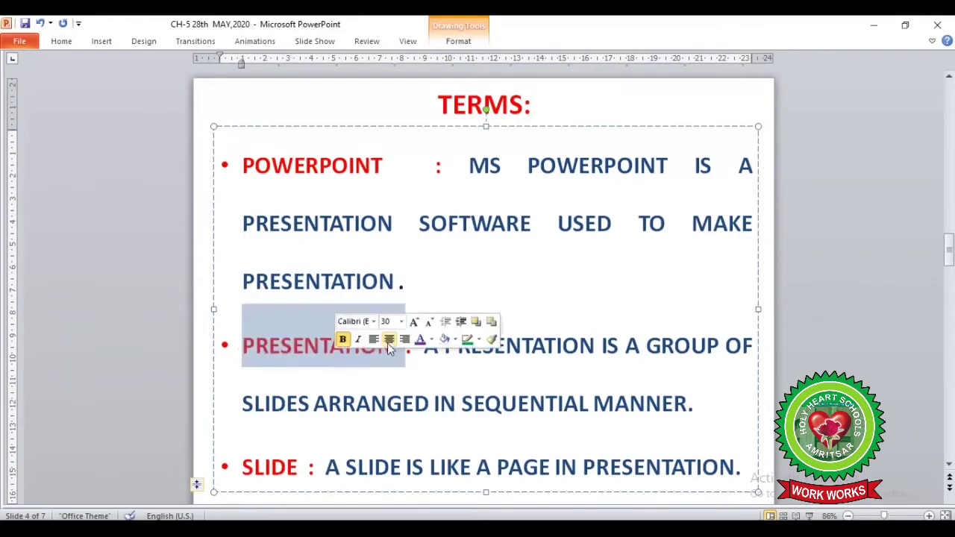
{"action": "left_click", "coordinate": [411, 351]}
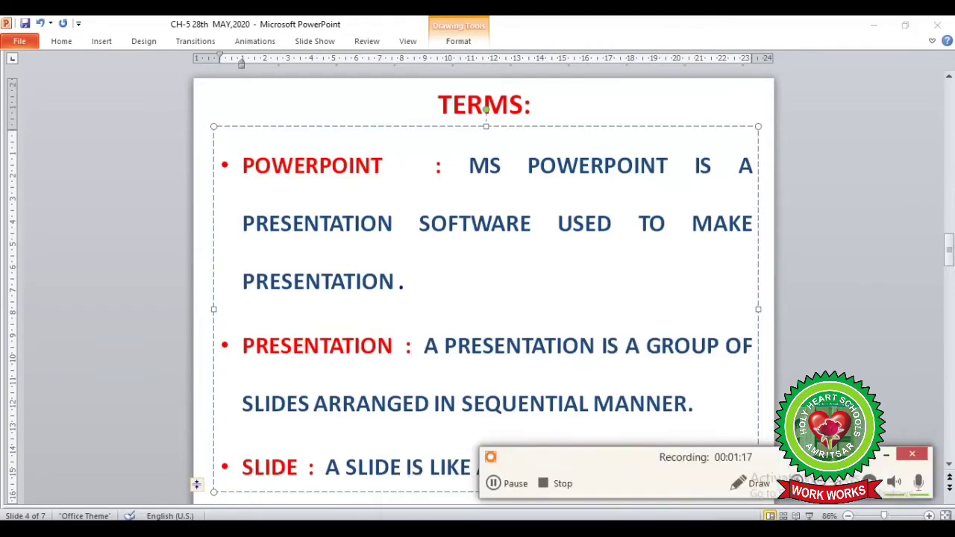
{"action": "left_click", "coordinate": [497, 482]}
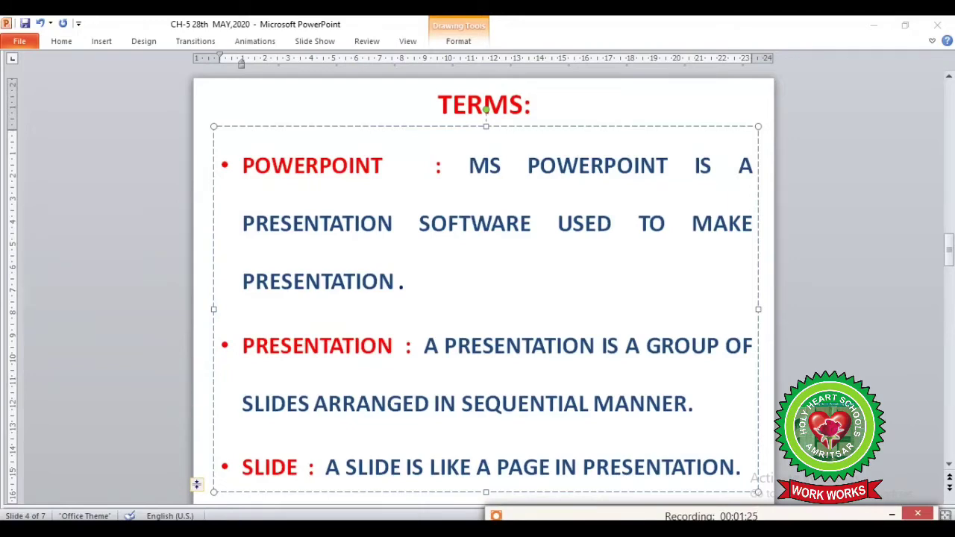
{"action": "left_click", "coordinate": [196, 484]}
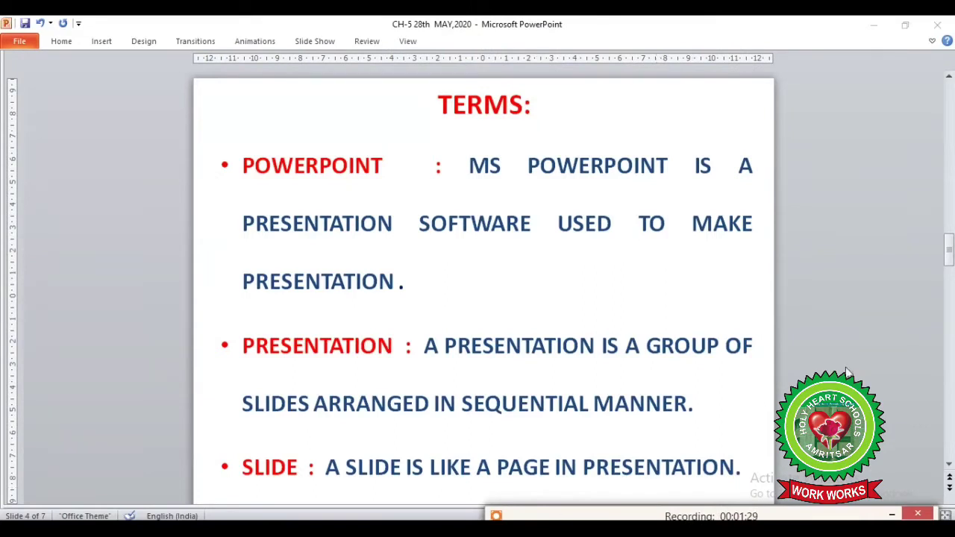
Step: Scroll past the Icons slides on to the Short Cut Keys slide
{"action": "scroll", "coordinate": [851, 371], "scroll_direction": "down", "scroll_amount": 2}
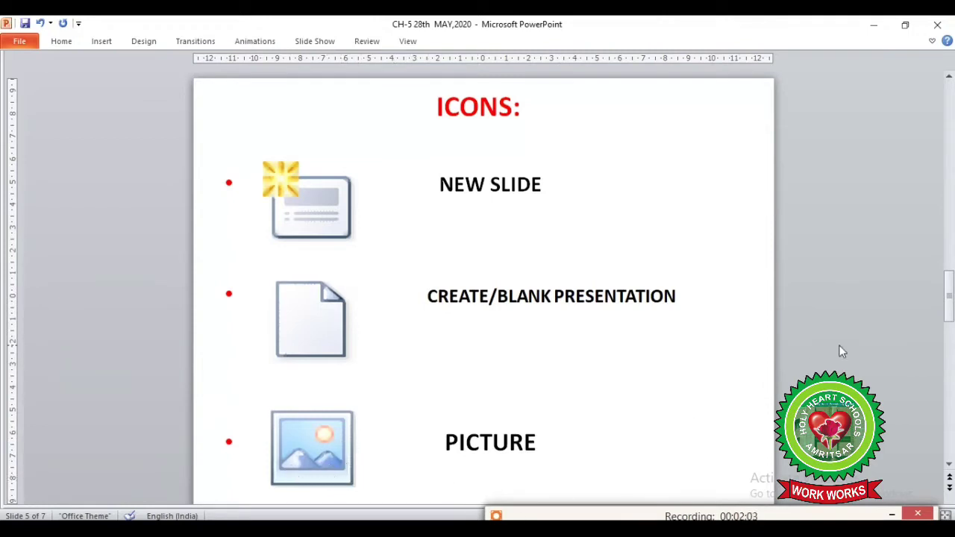
{"action": "scroll", "coordinate": [841, 351], "scroll_direction": "down", "scroll_amount": 1}
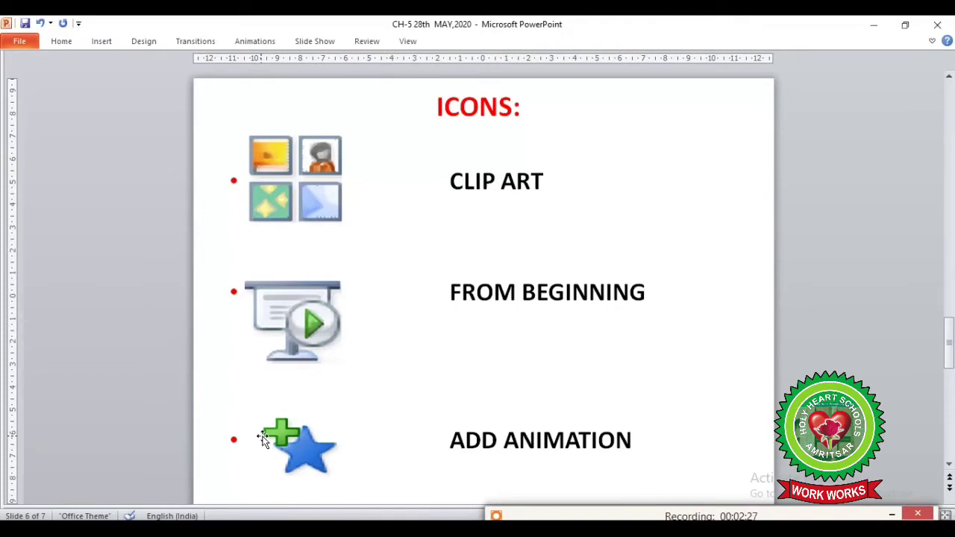
{"action": "key", "text": "ctrl+F8"}
{"action": "key", "text": "ctrl+F8"}
{"action": "key", "text": "Page_Down"}
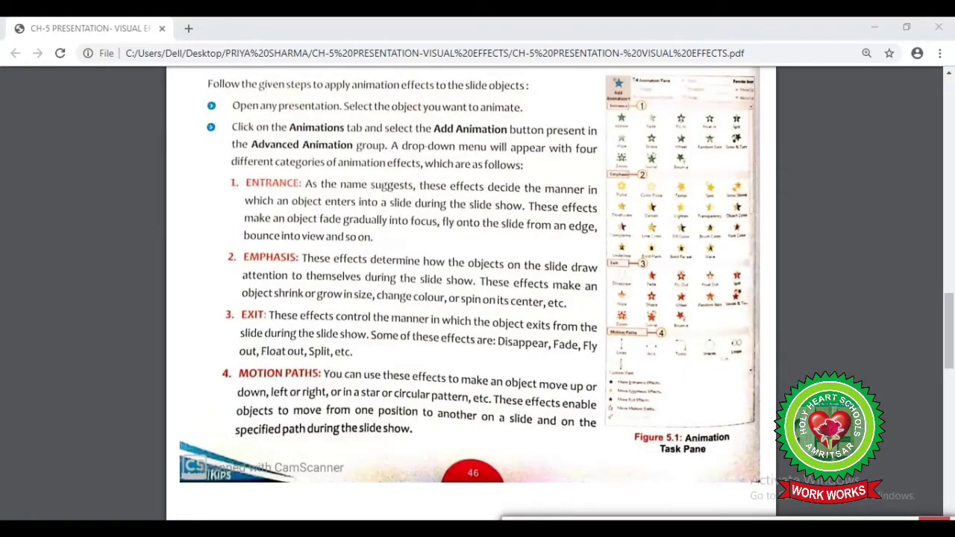
Step: Scroll the chapter 5 PDF back up to the chapter title and introduction
{"action": "scroll", "coordinate": [470, 291], "scroll_direction": "up", "scroll_amount": 5}
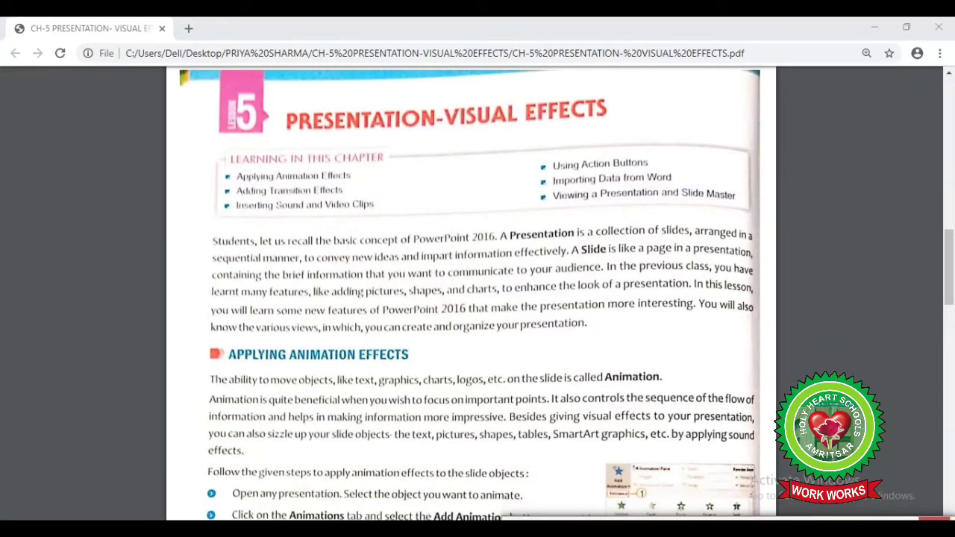
{"action": "scroll", "coordinate": [411, 176], "scroll_direction": "up", "scroll_amount": 2}
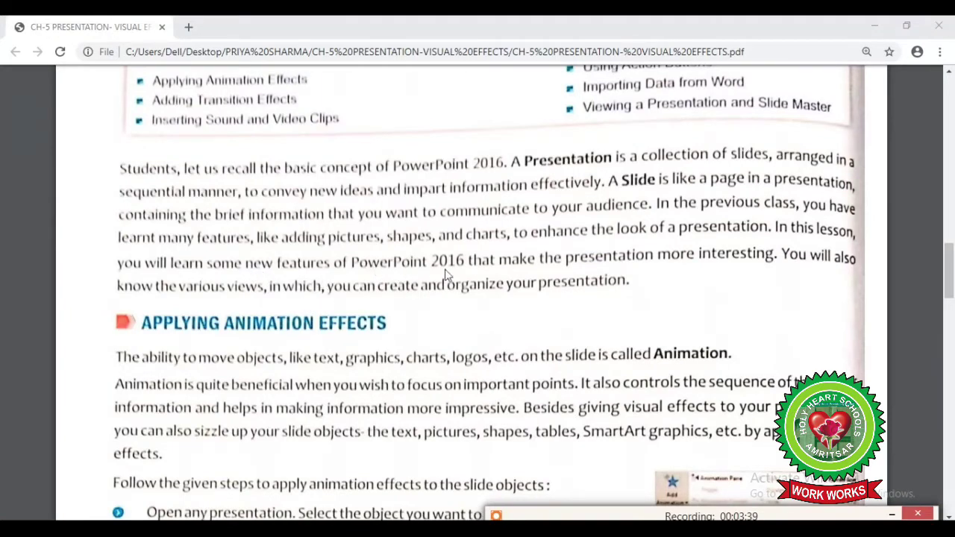
{"action": "left_click_drag", "start_coordinate": [564, 261], "coordinate": [573, 258]}
Step: Launch PowerPoint 2010 from the Start menu's Most used list, opening blank Presentation2
{"action": "left_click", "coordinate": [565, 261]}
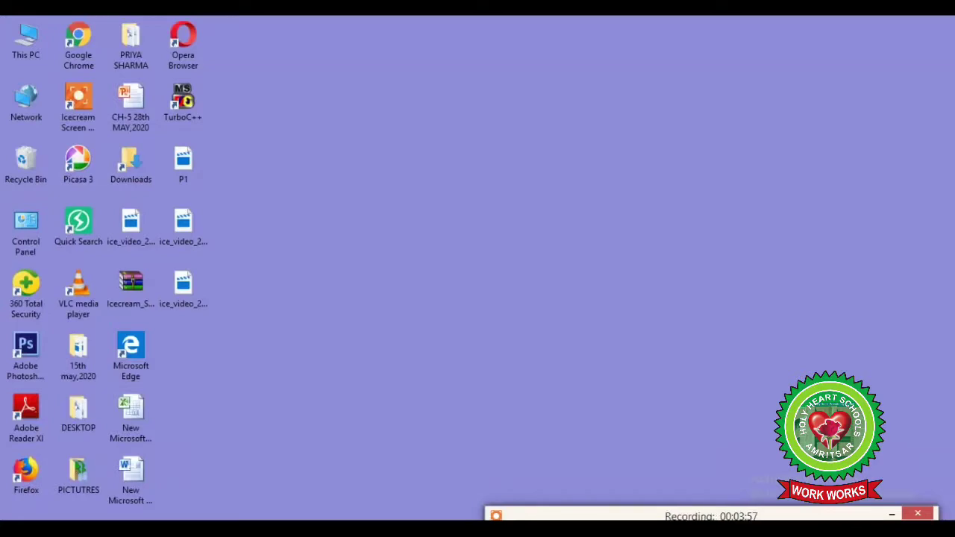
{"action": "key", "text": "super"}
{"action": "key", "text": "super"}
{"action": "key", "text": "super"}
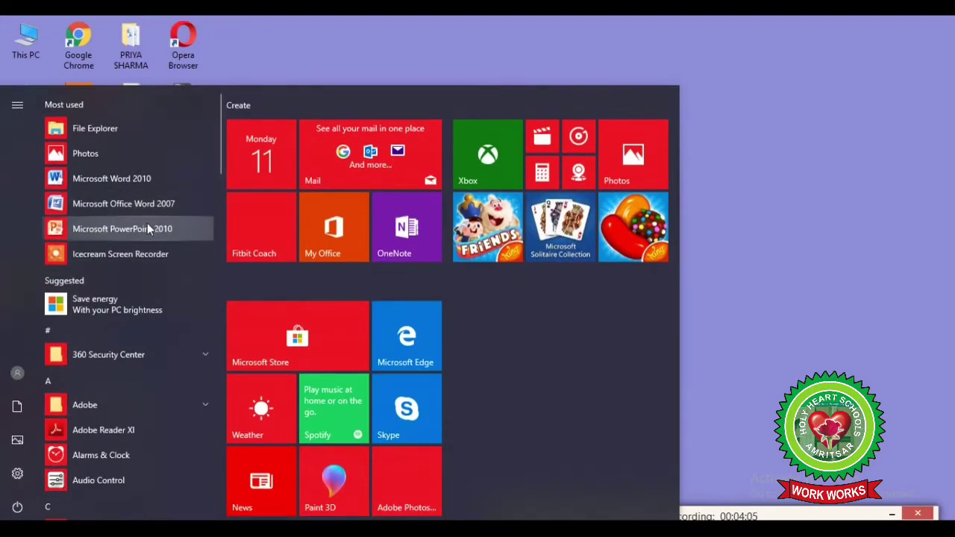
{"action": "left_click", "coordinate": [195, 238]}
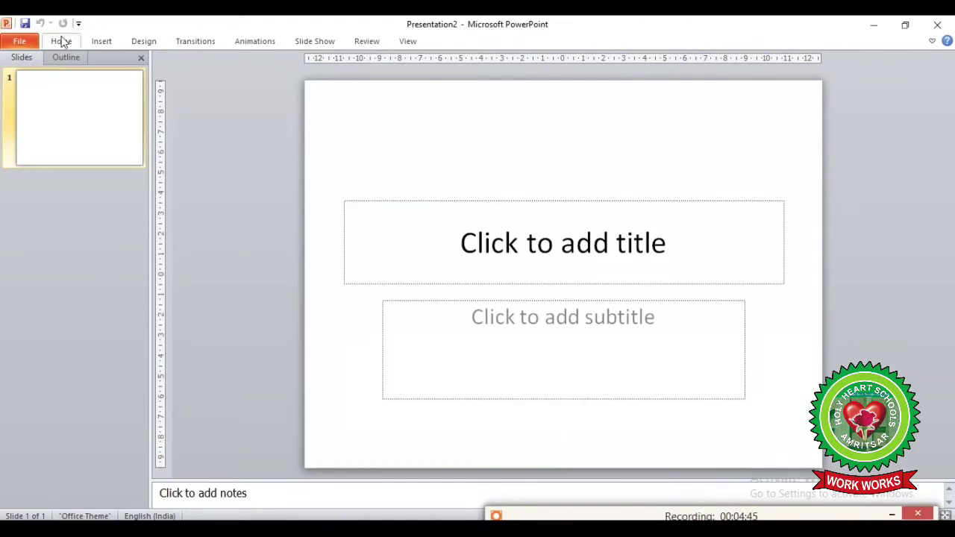
Step: Look through each ribbon tab from Home across to View
{"action": "left_click", "coordinate": [61, 41]}
{"action": "left_click", "coordinate": [100, 42]}
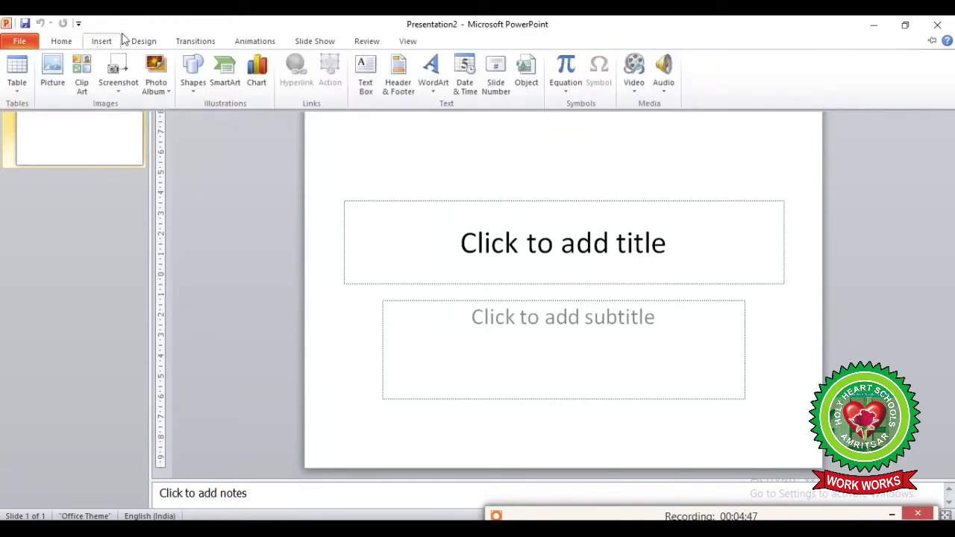
{"action": "left_click", "coordinate": [142, 40]}
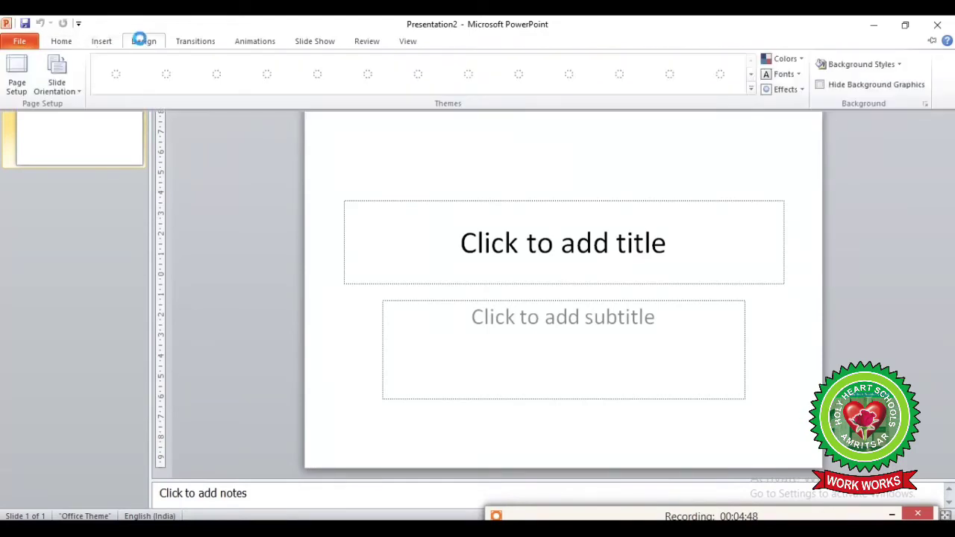
{"action": "left_click", "coordinate": [188, 41]}
{"action": "left_click", "coordinate": [248, 43]}
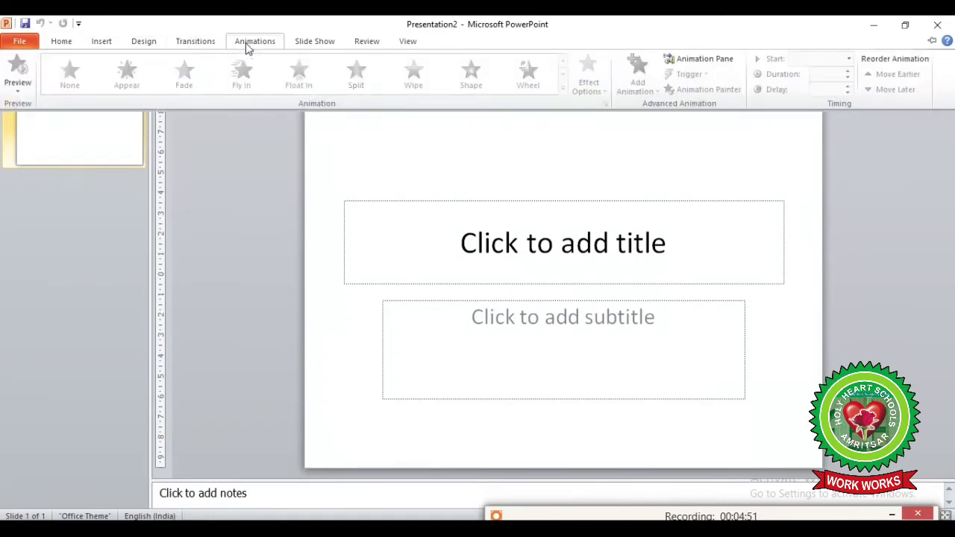
{"action": "left_click", "coordinate": [330, 41]}
{"action": "left_click", "coordinate": [373, 43]}
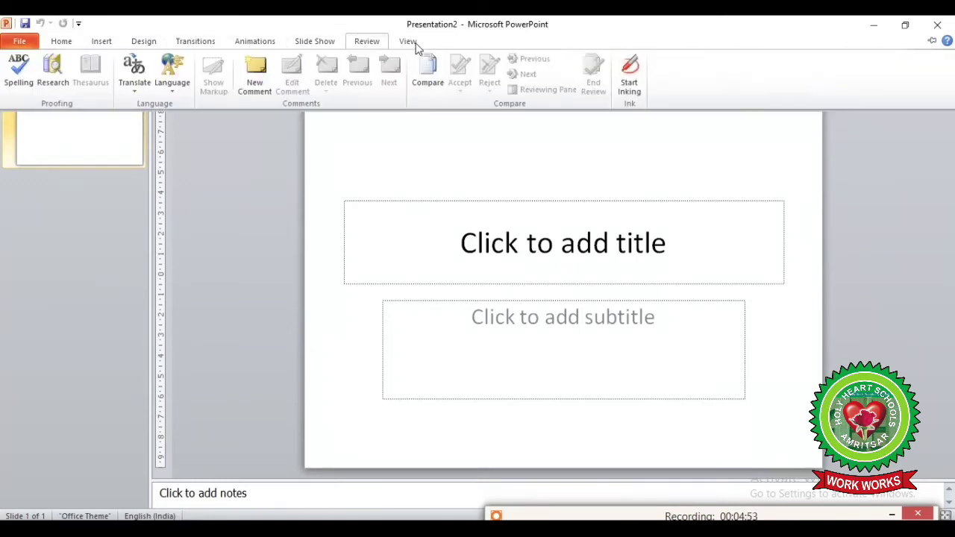
{"action": "left_click", "coordinate": [413, 42]}
Step: Pin the ribbon open, show the Outline pane, and select the title placeholder
{"action": "key", "text": "ctrl+F1"}
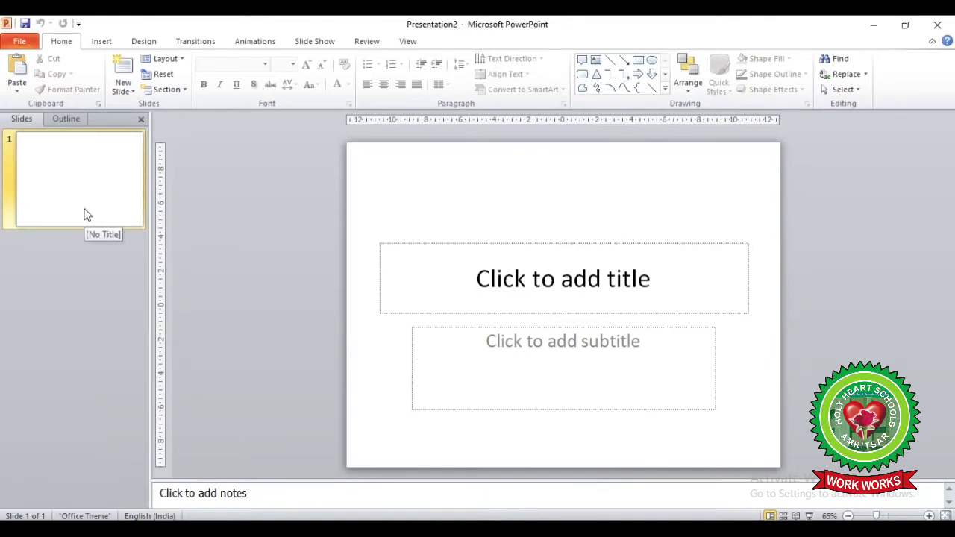
{"action": "left_click", "coordinate": [67, 121]}
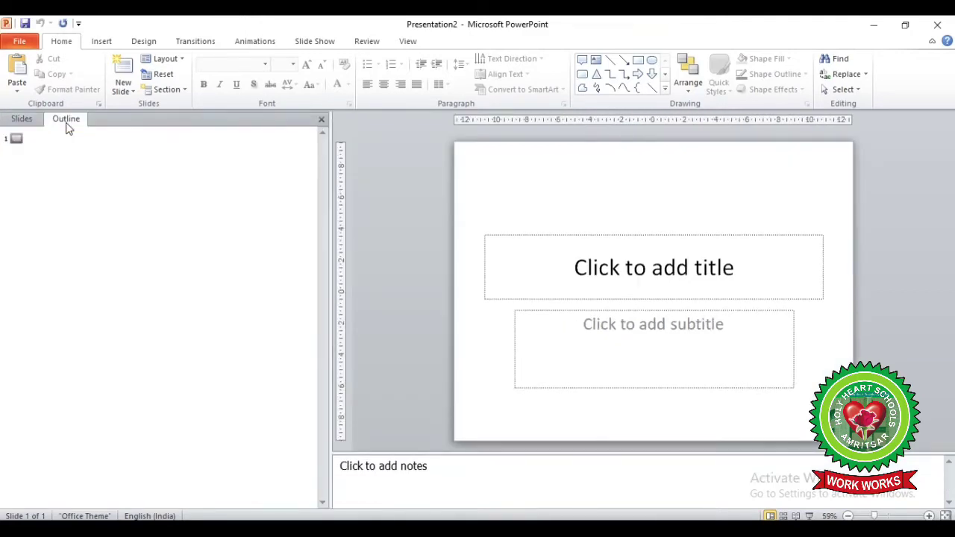
{"action": "left_click", "coordinate": [569, 276]}
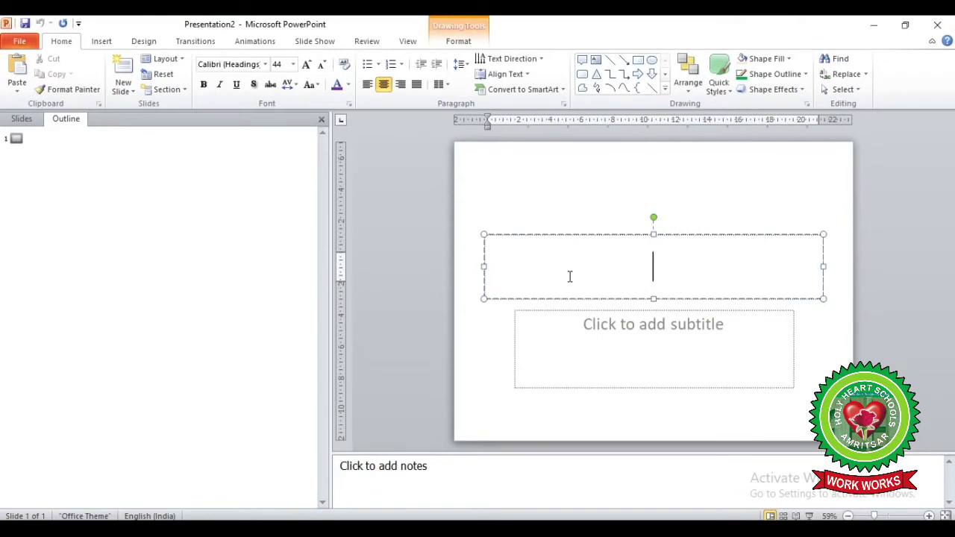
Step: Enter 'SAVE TREES' as the title slide's title
{"action": "type", "text": "SAVE "}
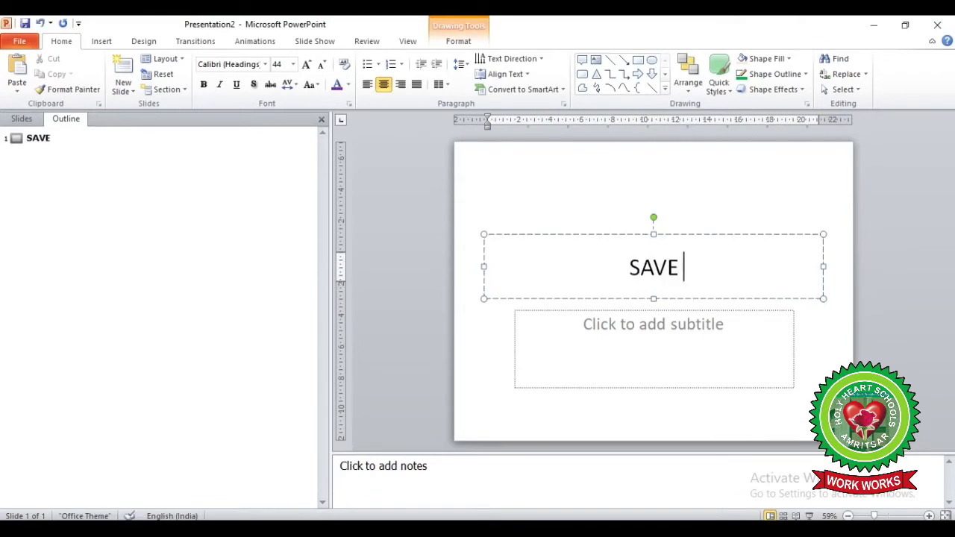
{"action": "type", "text": "TREES"}
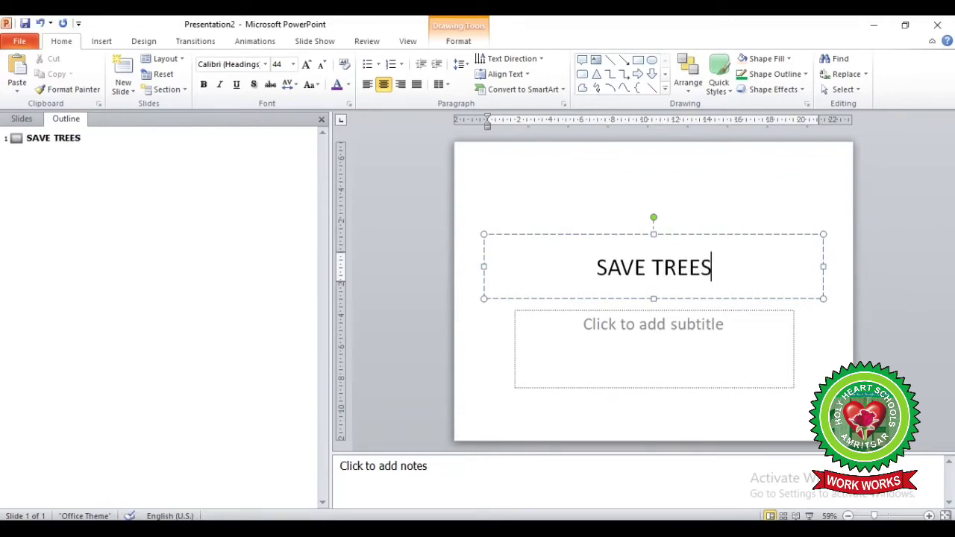
{"action": "left_click", "coordinate": [692, 235]}
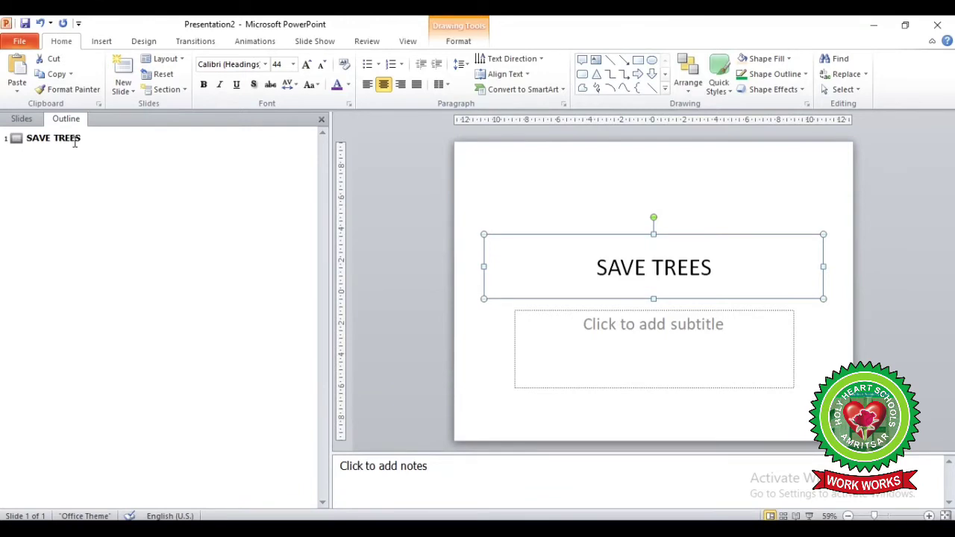
Step: Switch the side pane to slide thumbnails and place the cursor in the subtitle placeholder
{"action": "left_click", "coordinate": [22, 119]}
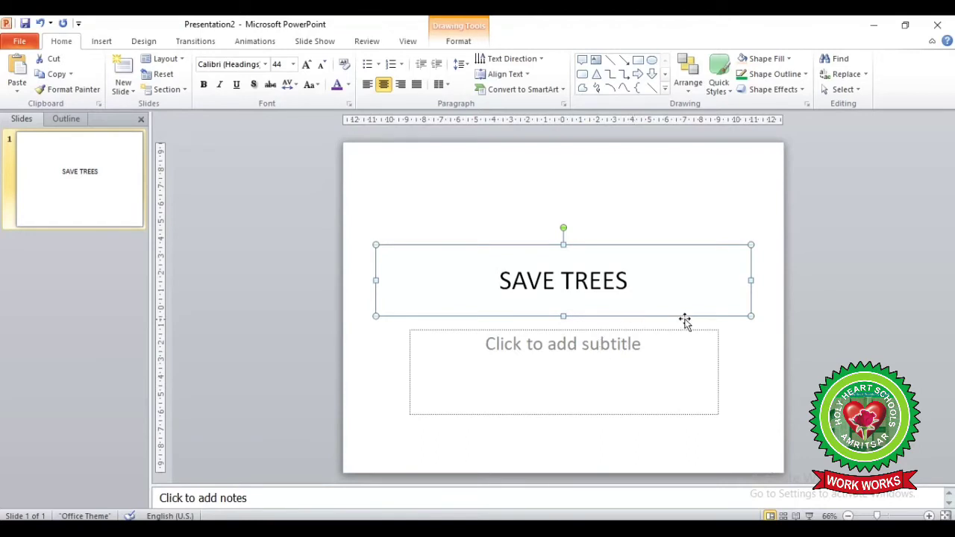
{"action": "left_click", "coordinate": [634, 385]}
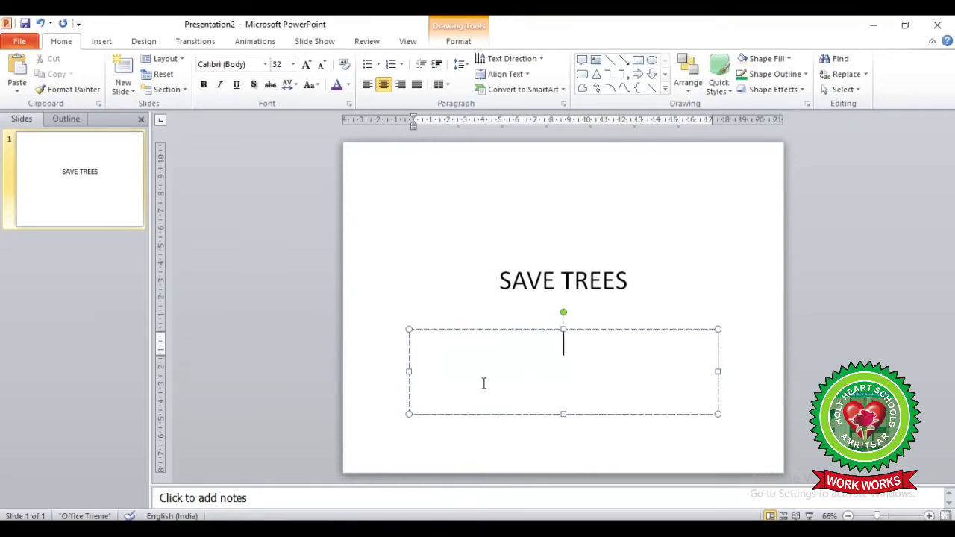
Step: Type 'SAVE THE ENVIRONMENT' as the subtitle, correcting the mistyped letter
{"action": "type", "text": "SAVE"}
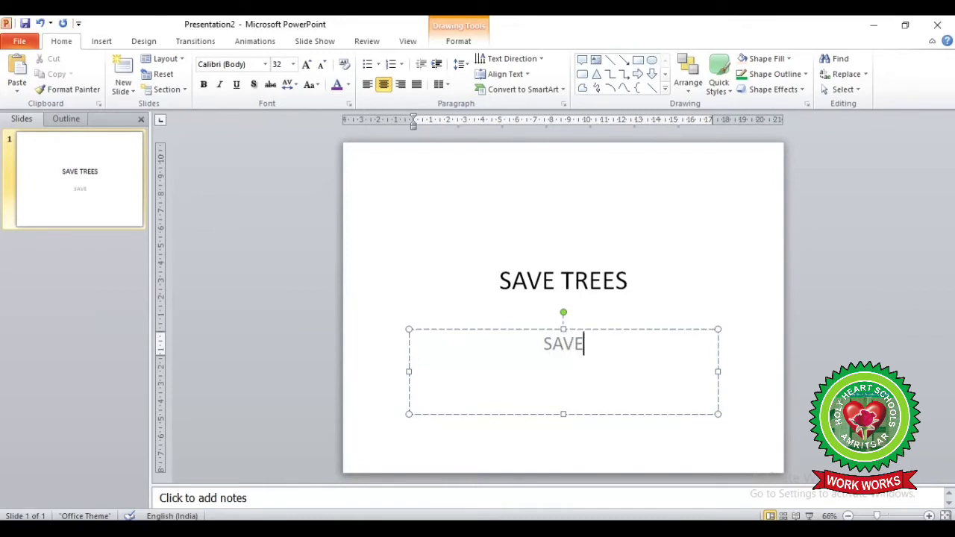
{"action": "type", "text": " THE ENC"}
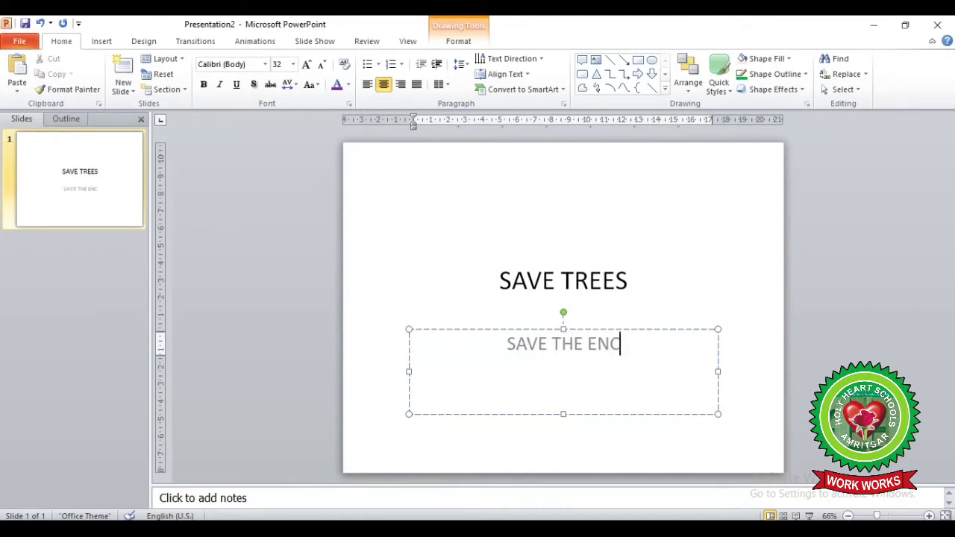
{"action": "key", "text": "BackSpace"}
{"action": "type", "text": "VIRONMENT"}
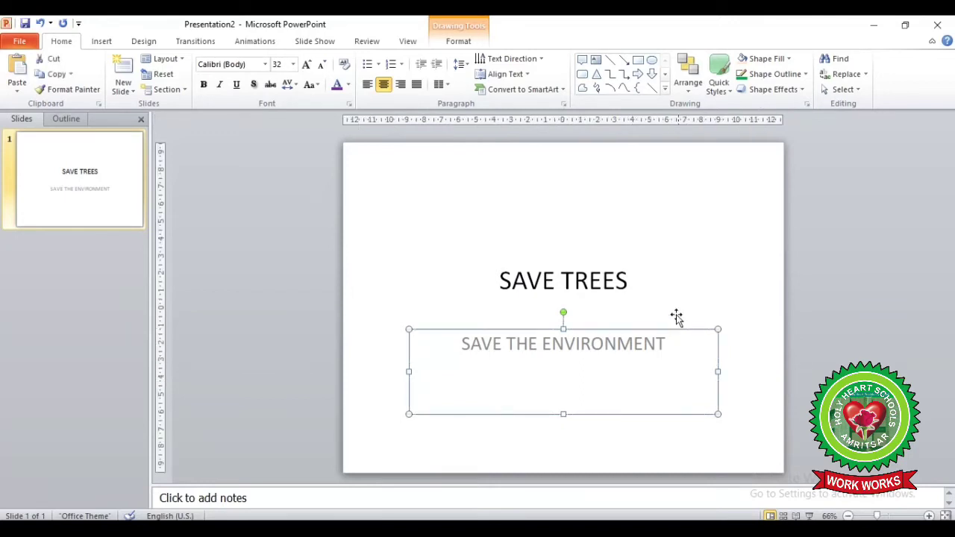
Step: Color the SAVE TREES title red, bold it, and size it to 60 pt
{"action": "left_click", "coordinate": [624, 270]}
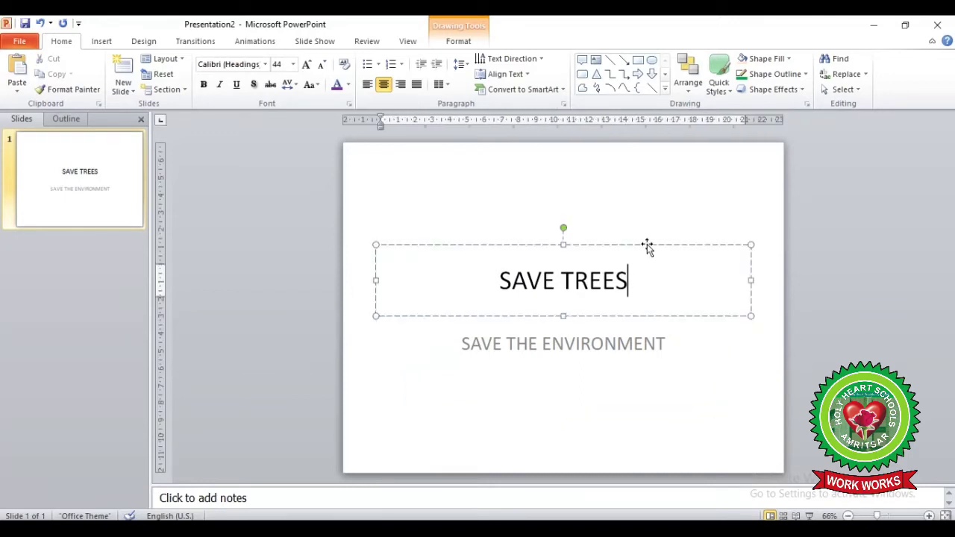
{"action": "left_click", "coordinate": [647, 246]}
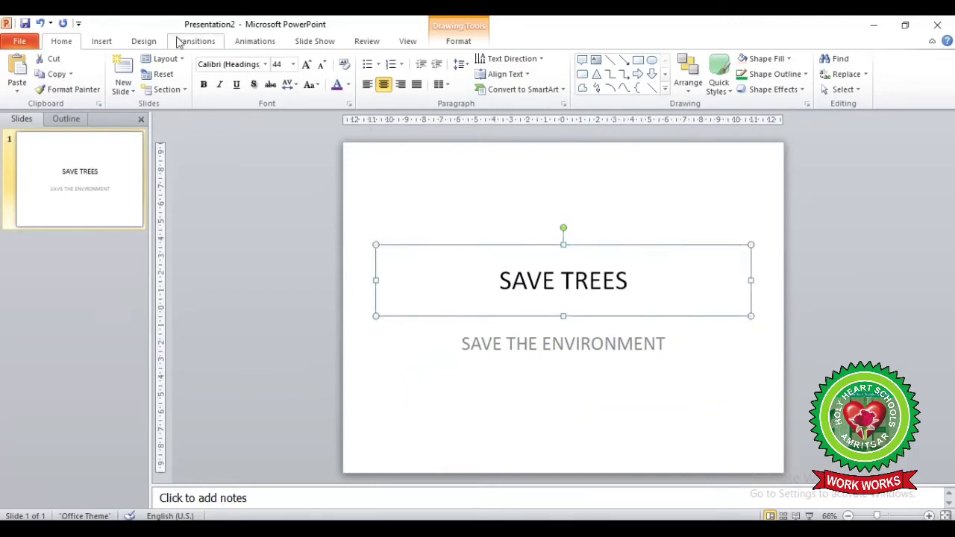
{"action": "left_click", "coordinate": [347, 85]}
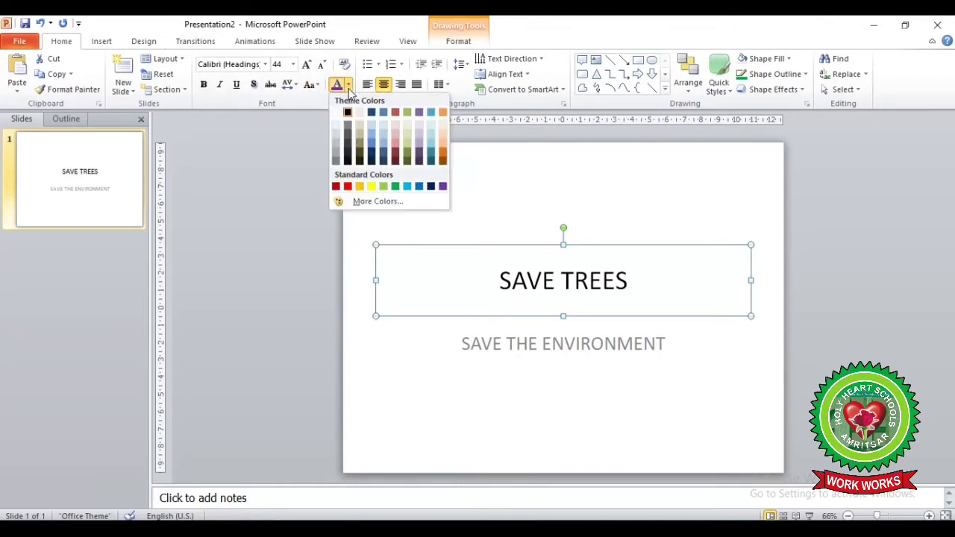
{"action": "left_click", "coordinate": [348, 186]}
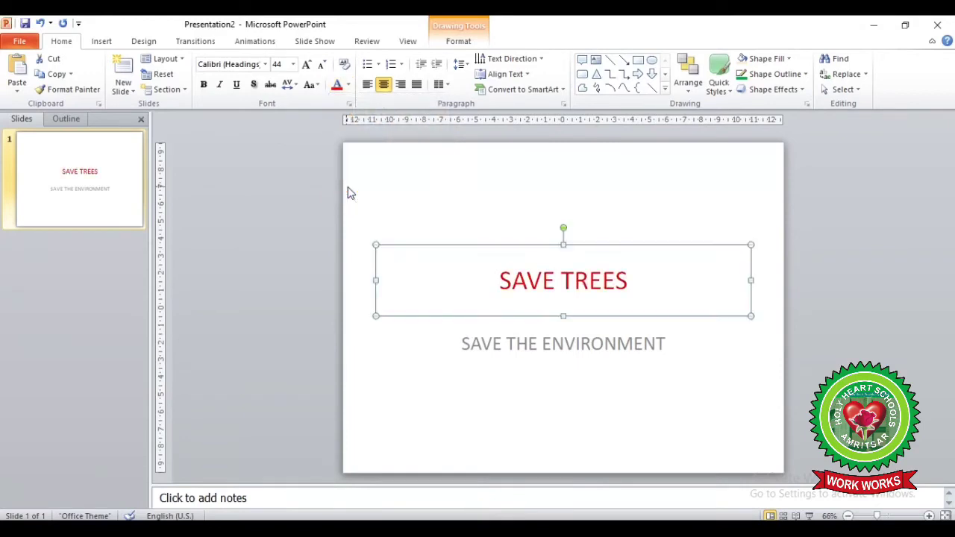
{"action": "left_click", "coordinate": [203, 84]}
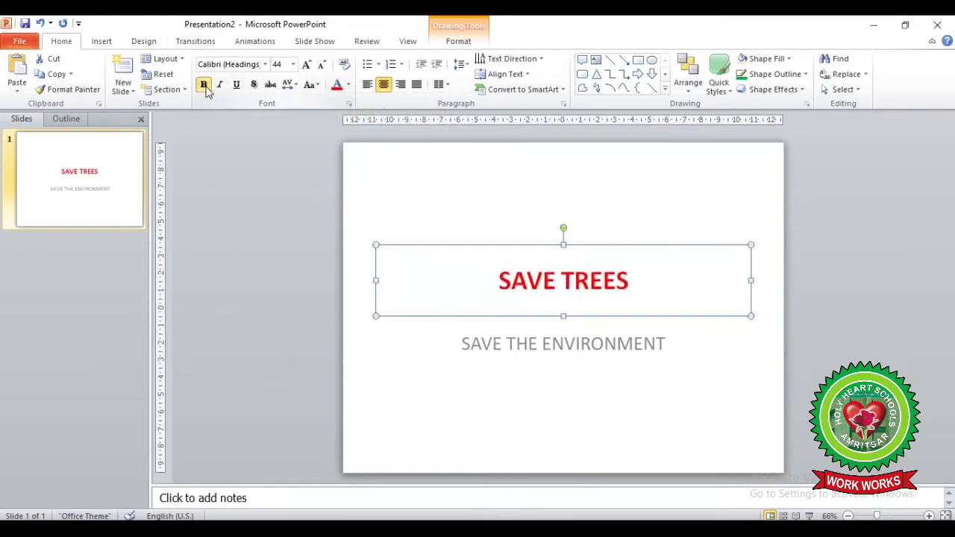
{"action": "left_click", "coordinate": [306, 64]}
{"action": "left_click", "coordinate": [306, 64]}
{"action": "left_click", "coordinate": [307, 65]}
{"action": "left_click", "coordinate": [306, 64]}
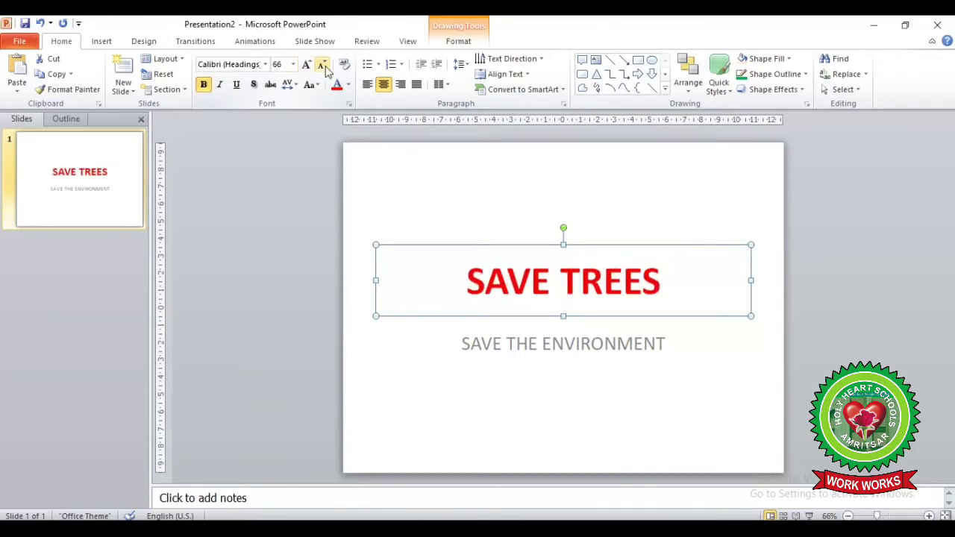
{"action": "left_click", "coordinate": [322, 64]}
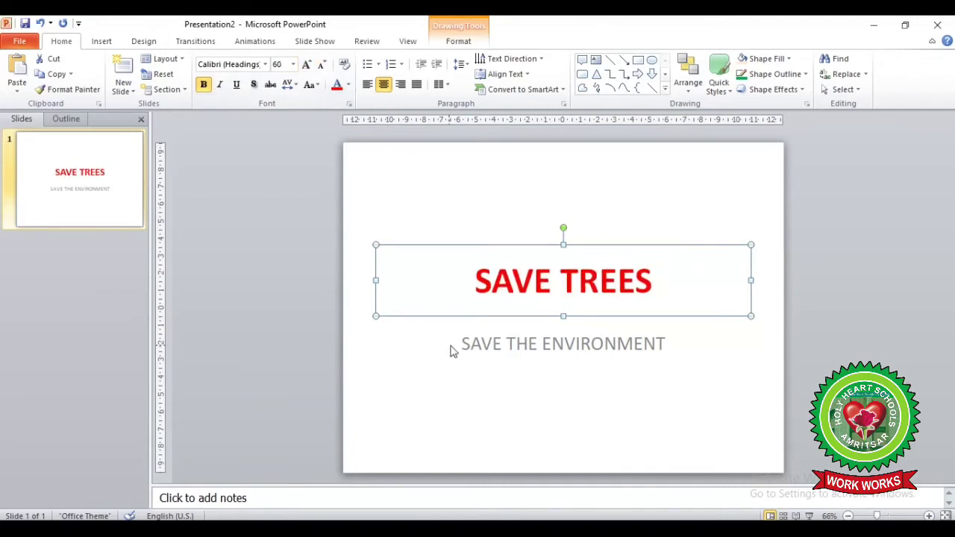
{"action": "left_click", "coordinate": [491, 341]}
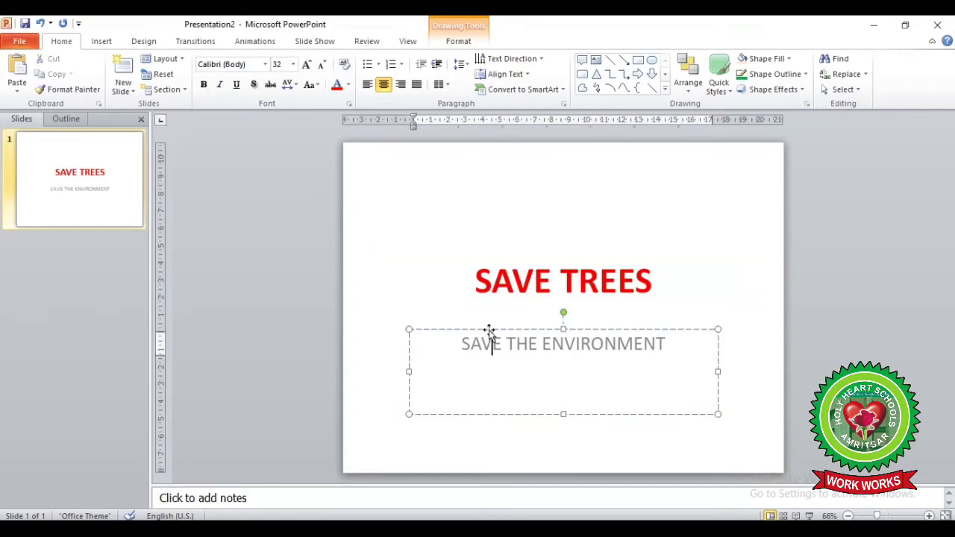
Step: Make the 'SAVE THE ENVIRONMENT' subtitle 40 pt, bold and purple
{"action": "left_click", "coordinate": [489, 329]}
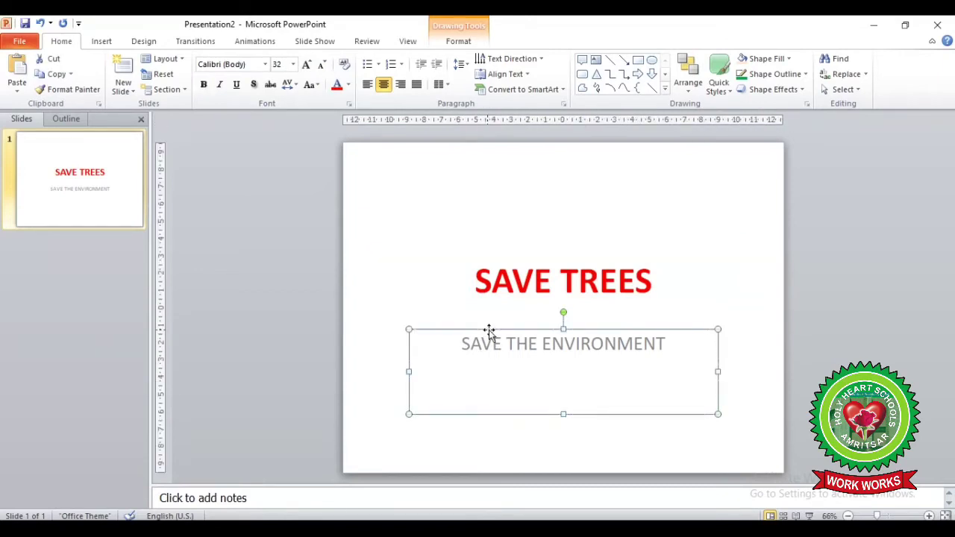
{"action": "left_click", "coordinate": [306, 65]}
{"action": "left_click", "coordinate": [306, 65]}
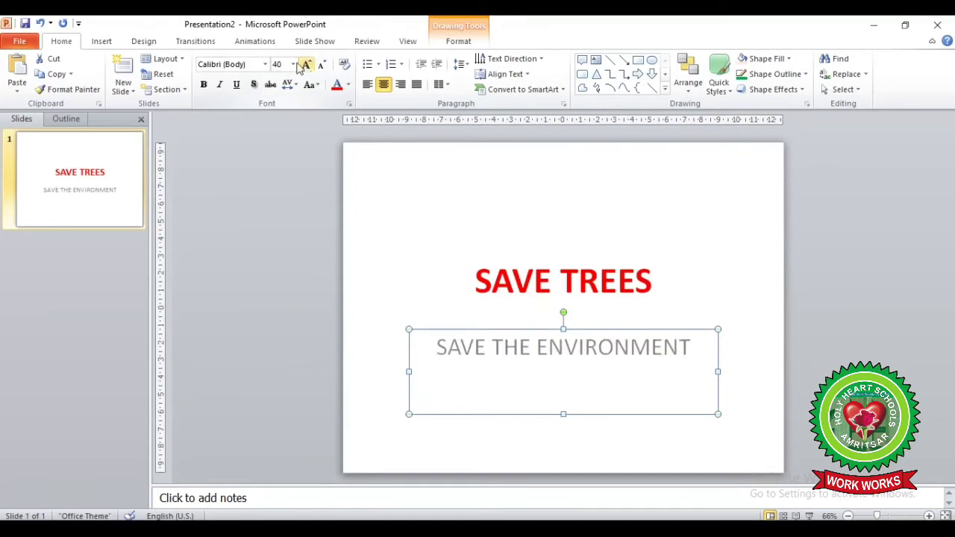
{"action": "left_click", "coordinate": [203, 85]}
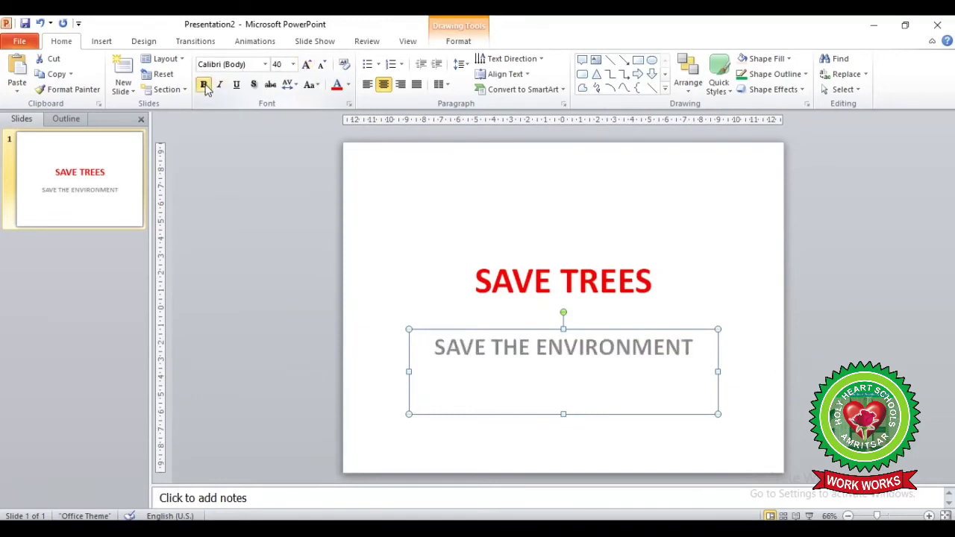
{"action": "left_click", "coordinate": [348, 85]}
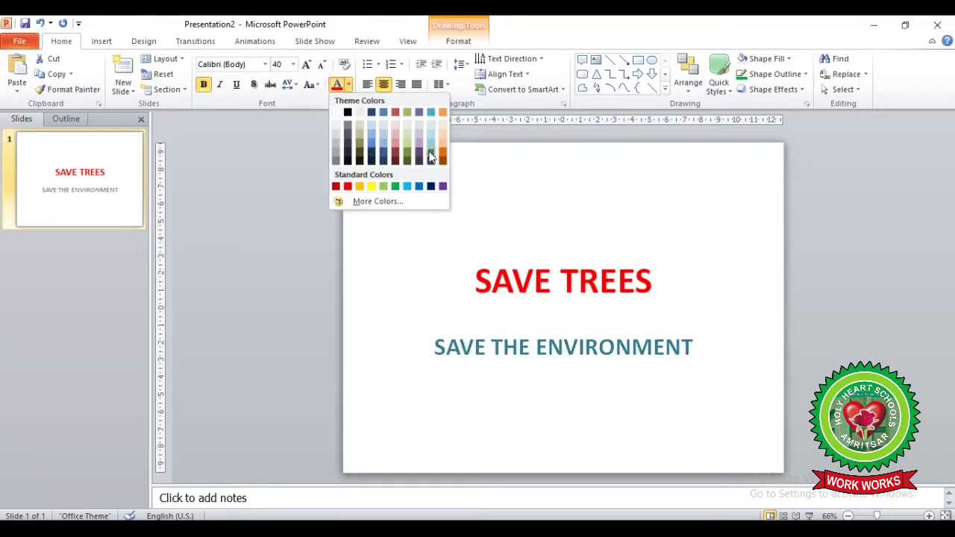
{"action": "left_click", "coordinate": [443, 187]}
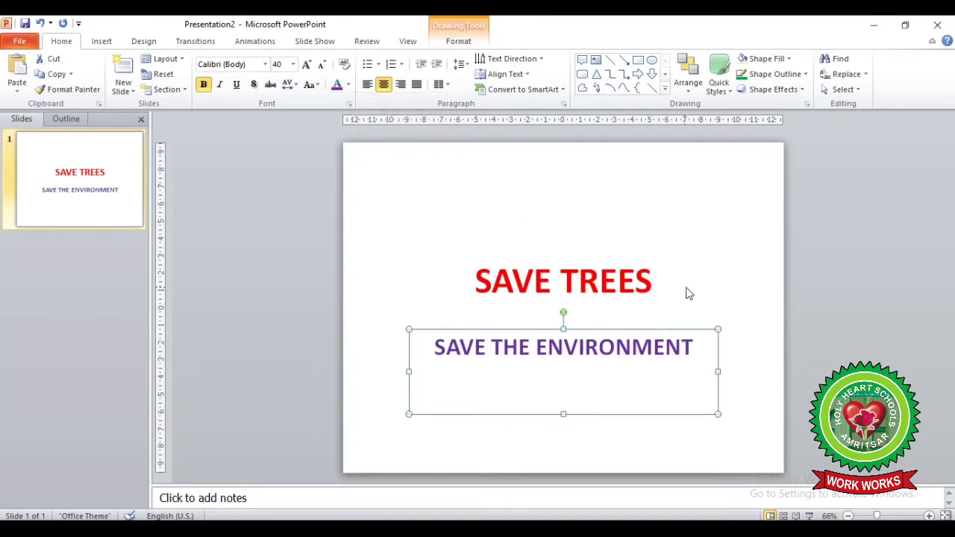
{"action": "left_click", "coordinate": [133, 187]}
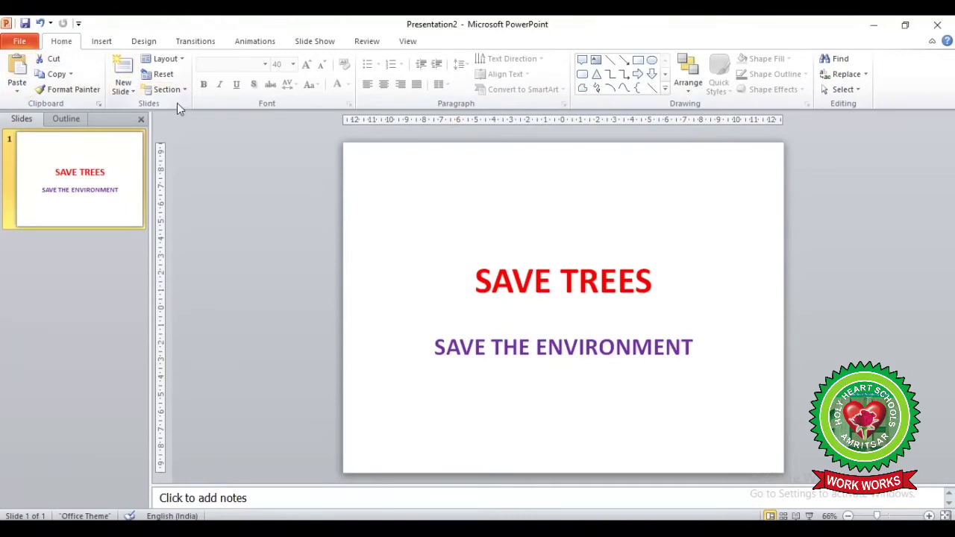
Step: Add two Title and Content slides after the title slide, then return to slide 1
{"action": "left_click", "coordinate": [124, 71]}
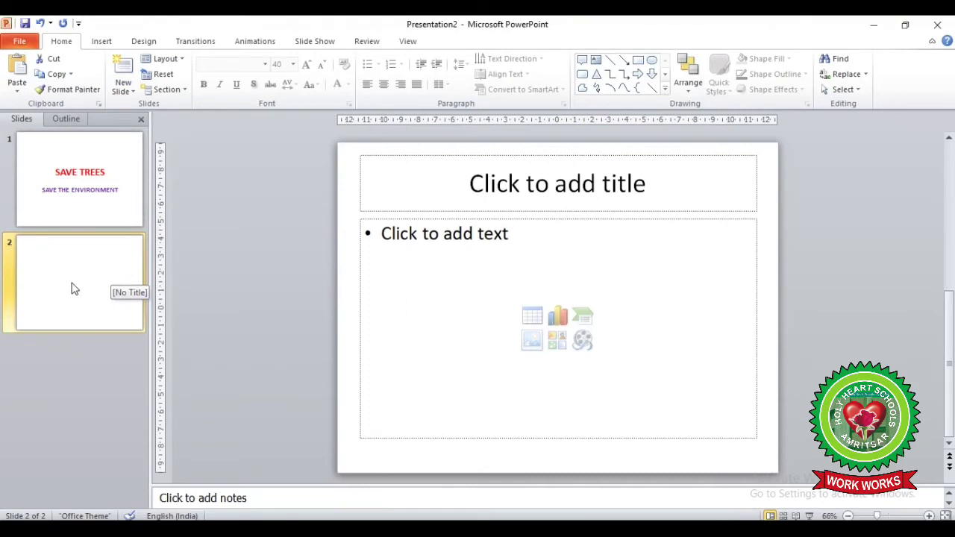
{"action": "left_click", "coordinate": [133, 91]}
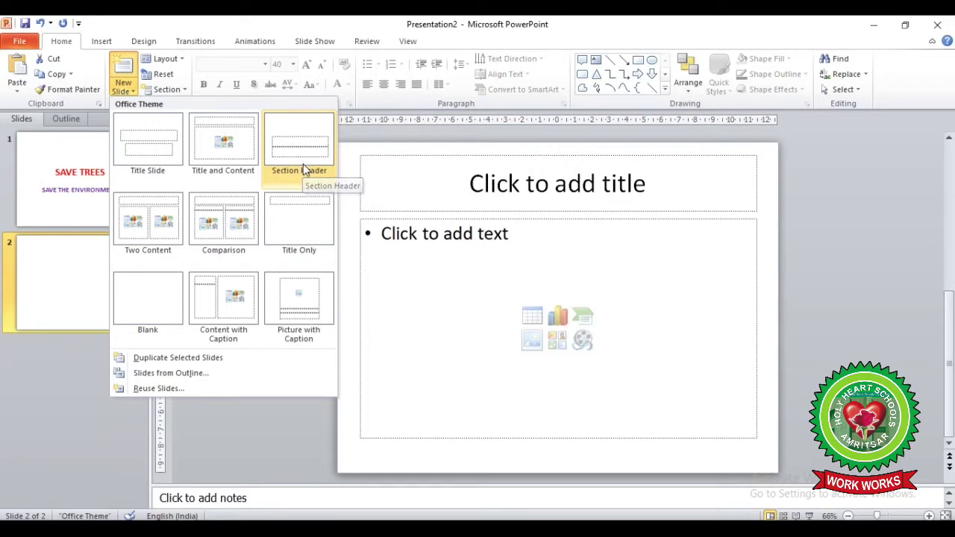
{"action": "left_click", "coordinate": [234, 146]}
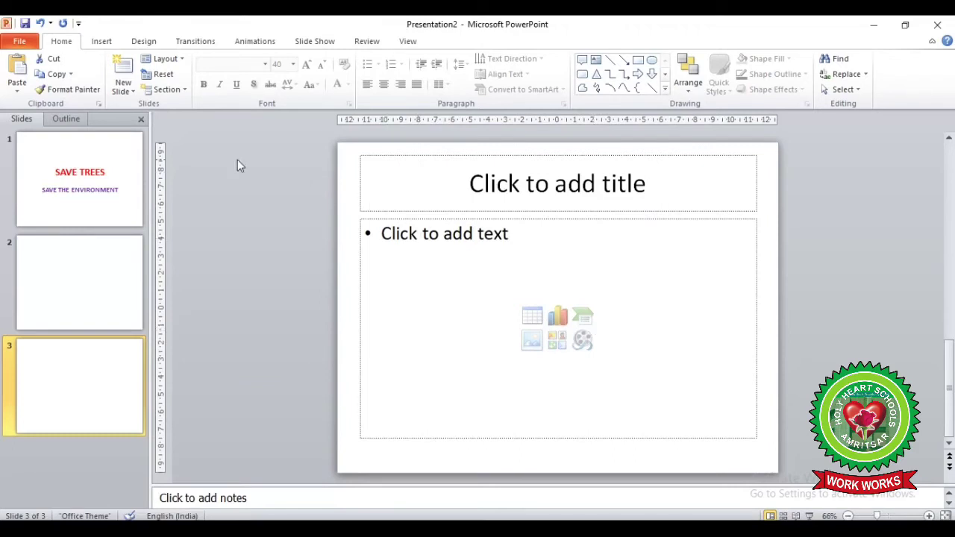
{"action": "left_click", "coordinate": [131, 181]}
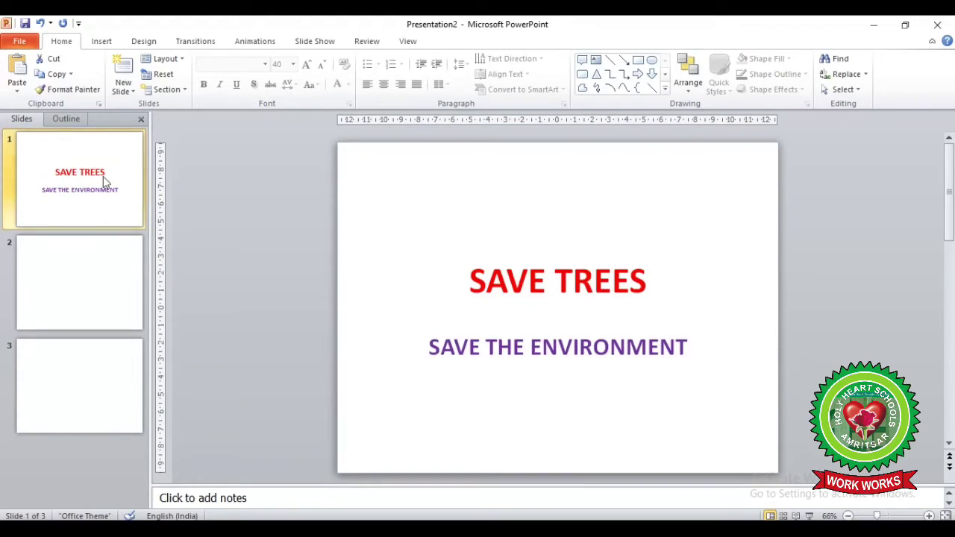
Step: Apply the Trek theme from the Design tab's themes gallery to all slides
{"action": "left_click", "coordinate": [151, 43]}
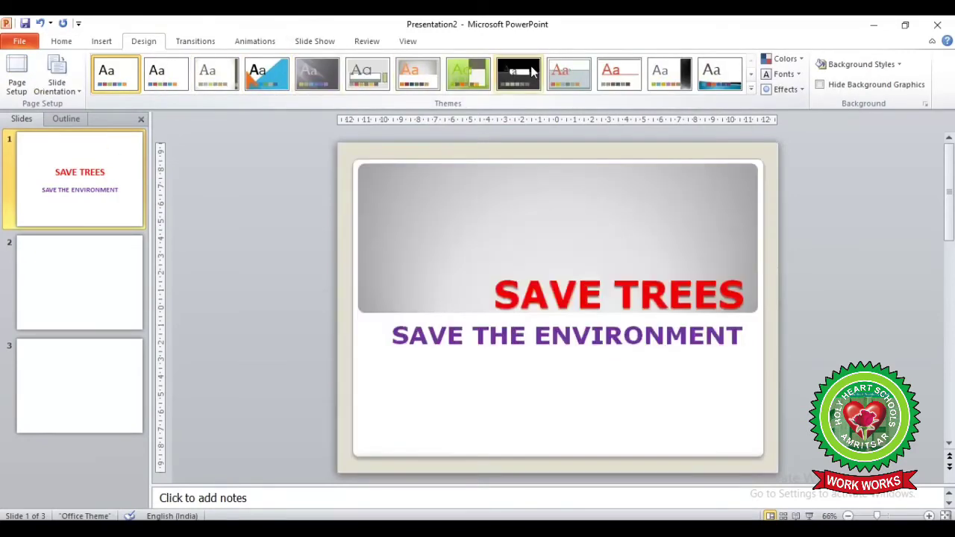
{"action": "left_click", "coordinate": [751, 89]}
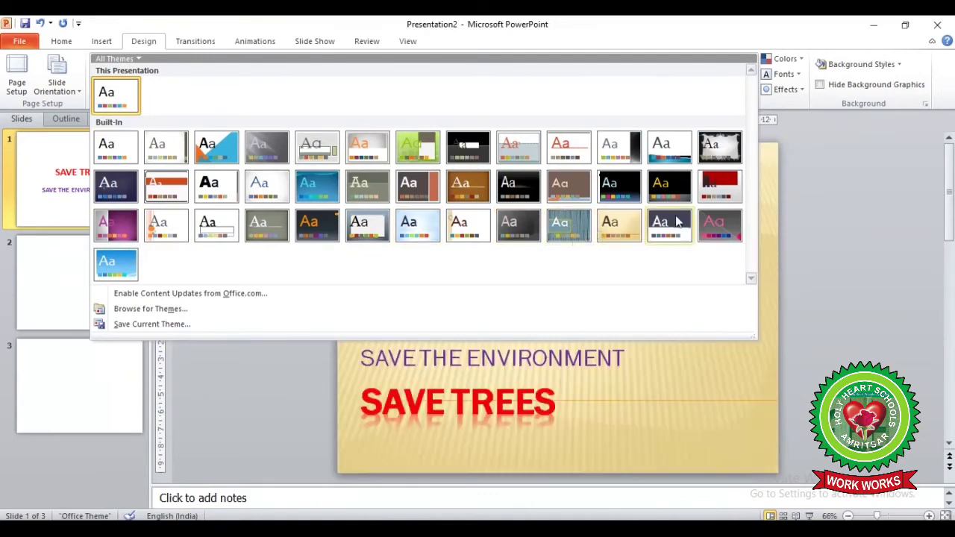
{"action": "left_click", "coordinate": [634, 220]}
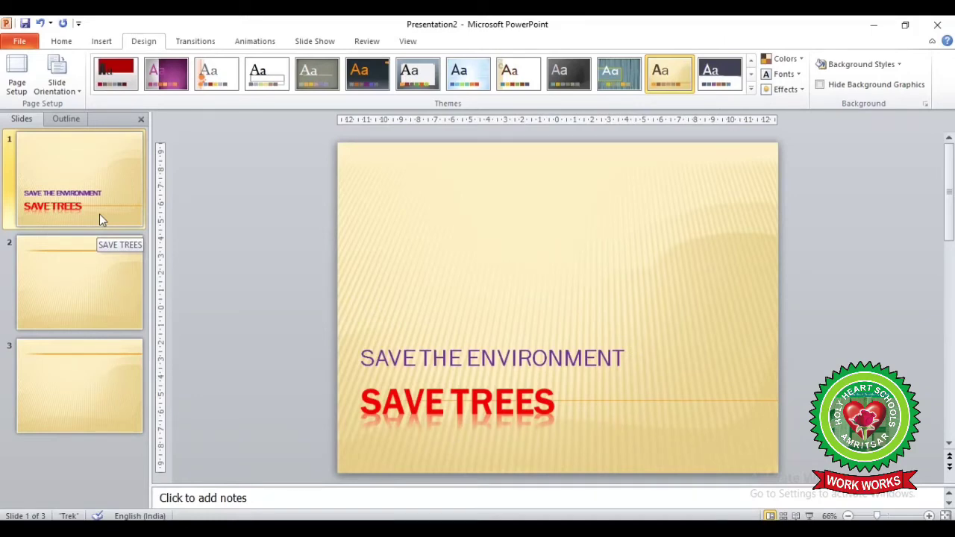
Step: Show slide 2 for editing and switch to the Insert tab
{"action": "left_click", "coordinate": [81, 290]}
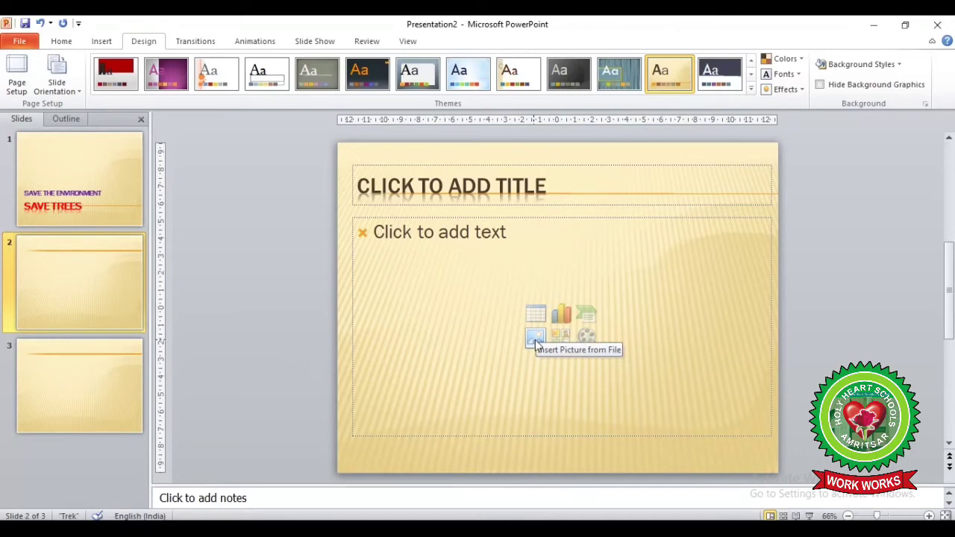
{"action": "left_click", "coordinate": [102, 43]}
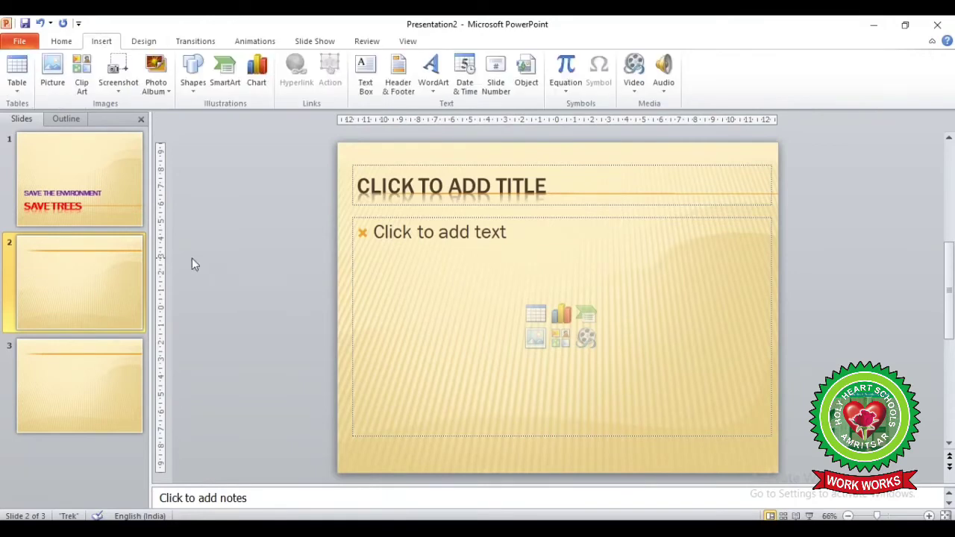